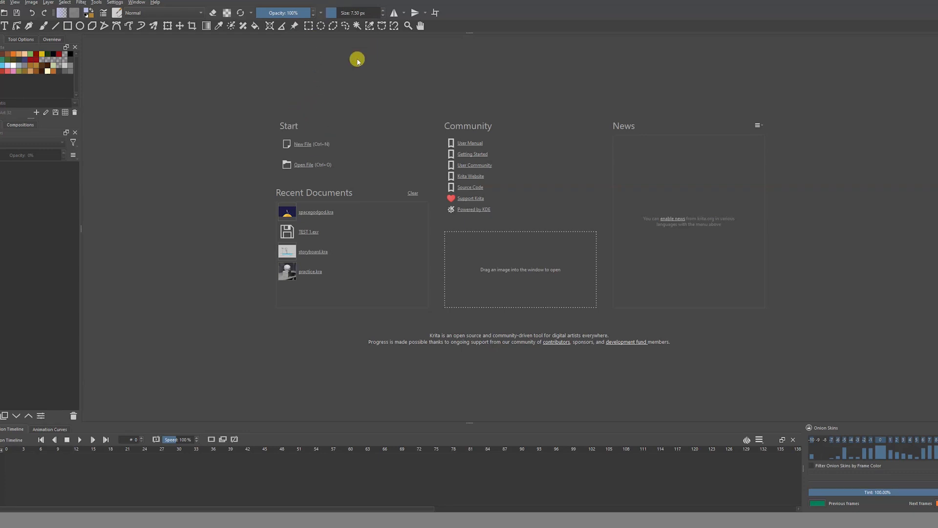
Step: Open the recent document spacegodgod.kra, scrub through its animation and play it back
{"action": "left_click", "coordinate": [316, 211]}
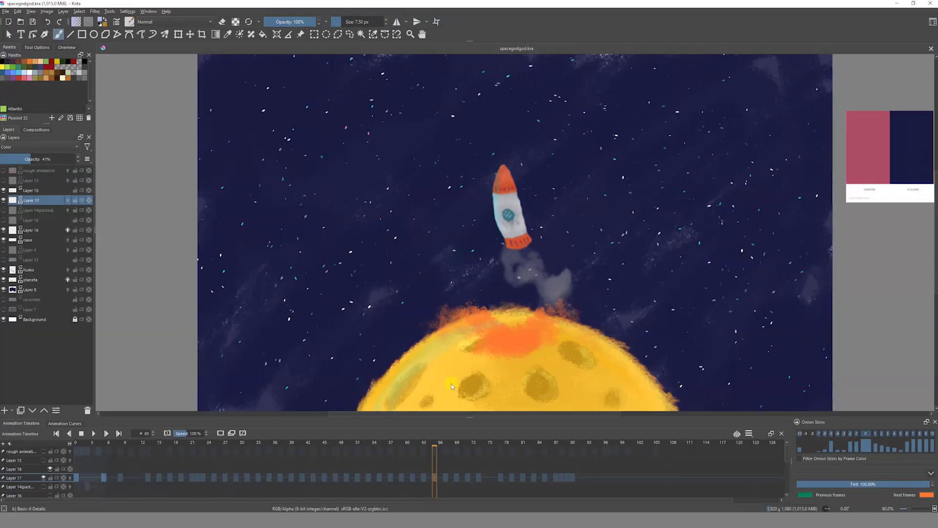
{"action": "left_click_drag", "start_coordinate": [76, 443], "coordinate": [648, 457]}
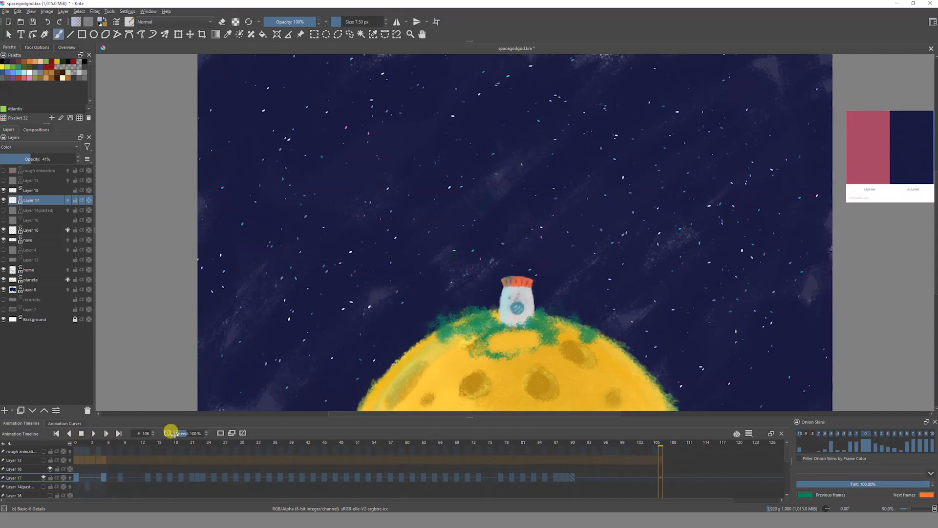
{"action": "left_click", "coordinate": [91, 433]}
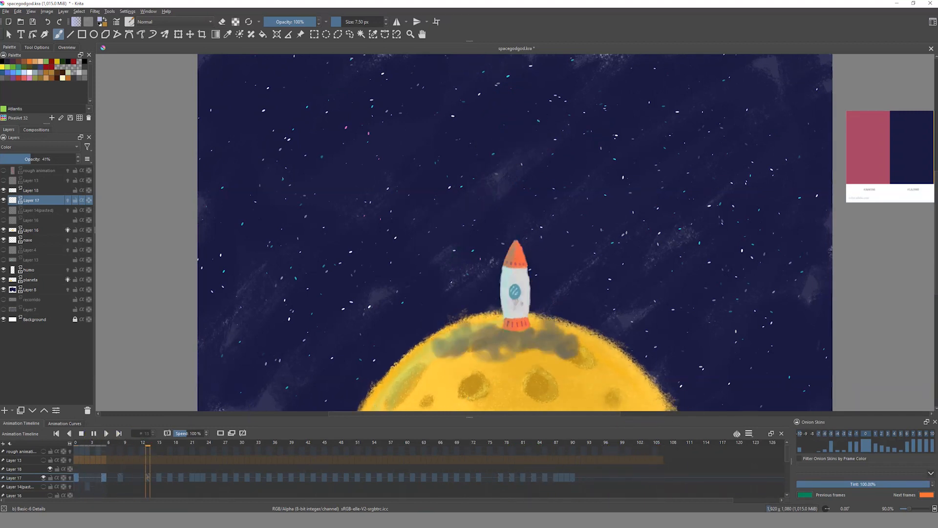
{"action": "left_click", "coordinate": [93, 433]}
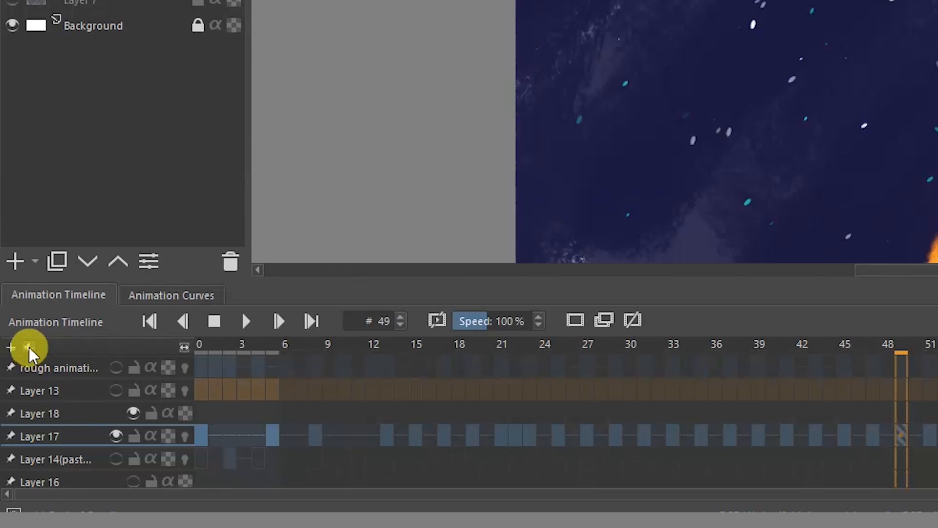
Step: Load the 65474__robinhood76__00682-farting-flying-baloon-3 audio file into the animation timeline and play the animation with it
{"action": "left_click", "coordinate": [28, 347]}
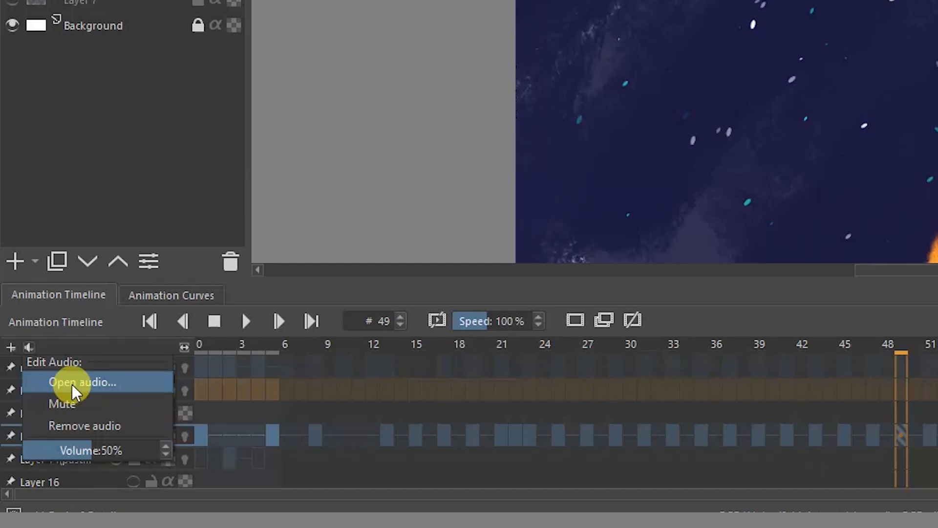
{"action": "left_click", "coordinate": [98, 380]}
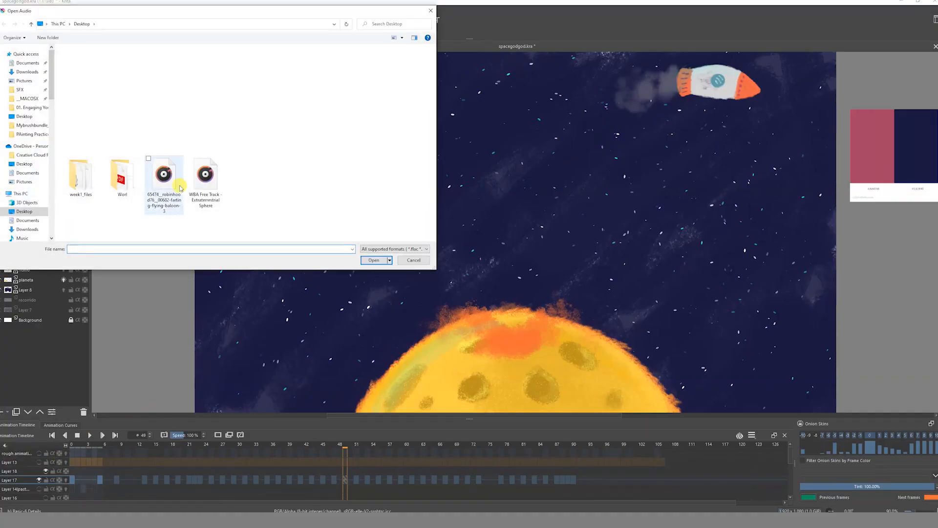
{"action": "left_click", "coordinate": [170, 182]}
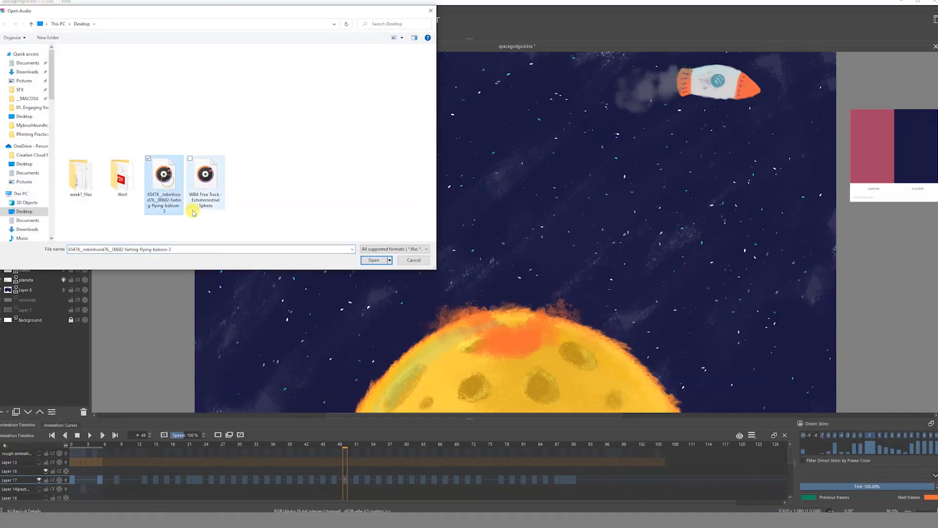
{"action": "left_click", "coordinate": [373, 261]}
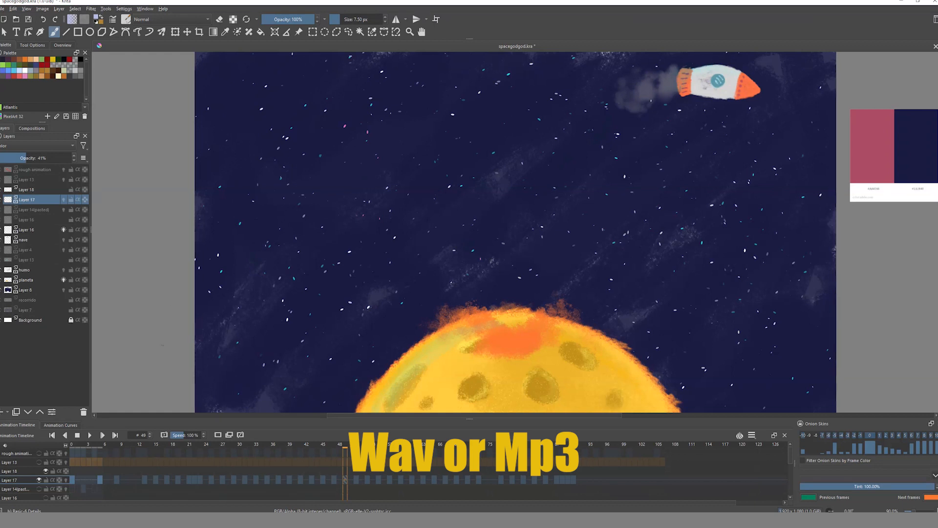
{"action": "left_click_drag", "start_coordinate": [218, 469], "coordinate": [656, 459]}
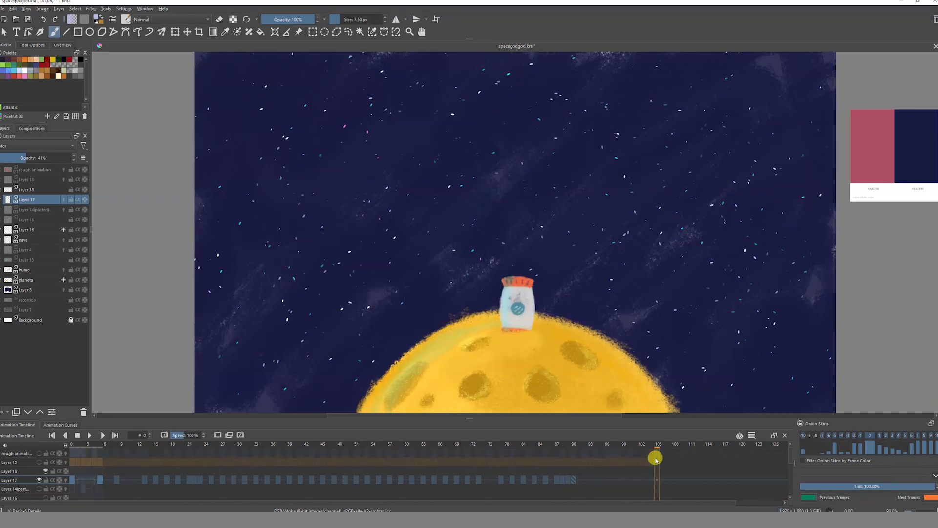
{"action": "left_click", "coordinate": [89, 435]}
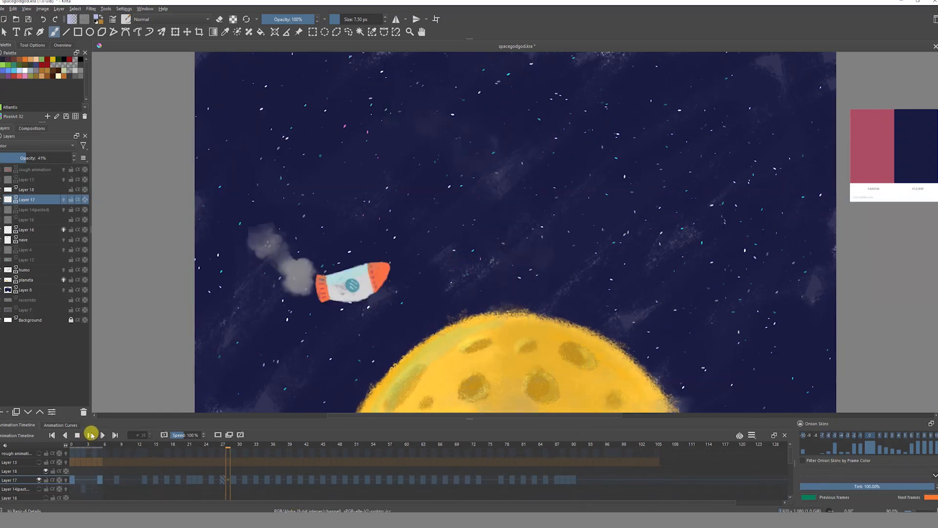
Step: Mute the animation's audio and scrub through the timeline frames
{"action": "left_click", "coordinate": [5, 446]}
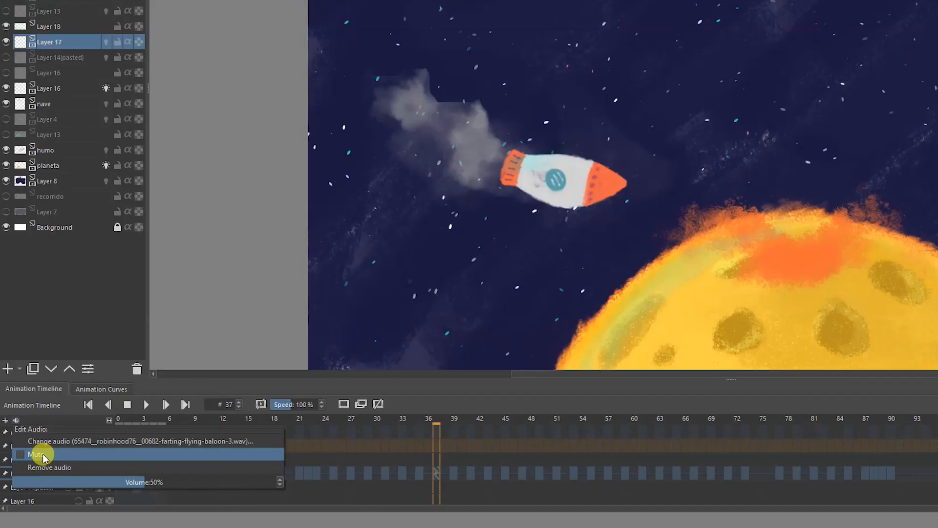
{"action": "left_click", "coordinate": [40, 455]}
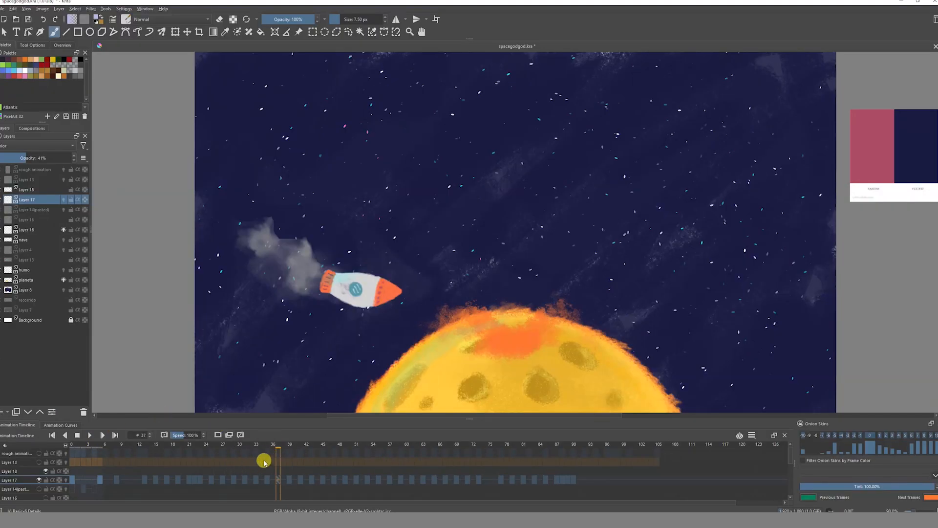
{"action": "left_click_drag", "start_coordinate": [410, 450], "coordinate": [528, 457]}
{"action": "mouse_move", "coordinate": [338, 470]}
{"action": "left_mouse_down"}
{"action": "mouse_move", "coordinate": [348, 465]}
{"action": "mouse_move", "coordinate": [226, 469]}
{"action": "mouse_move", "coordinate": [339, 469]}
{"action": "left_mouse_up"}
{"action": "left_click", "coordinate": [98, 434]}
Step: Unmute the animation's audio, raise its volume to 86% and play the animation
{"action": "left_click", "coordinate": [4, 446]}
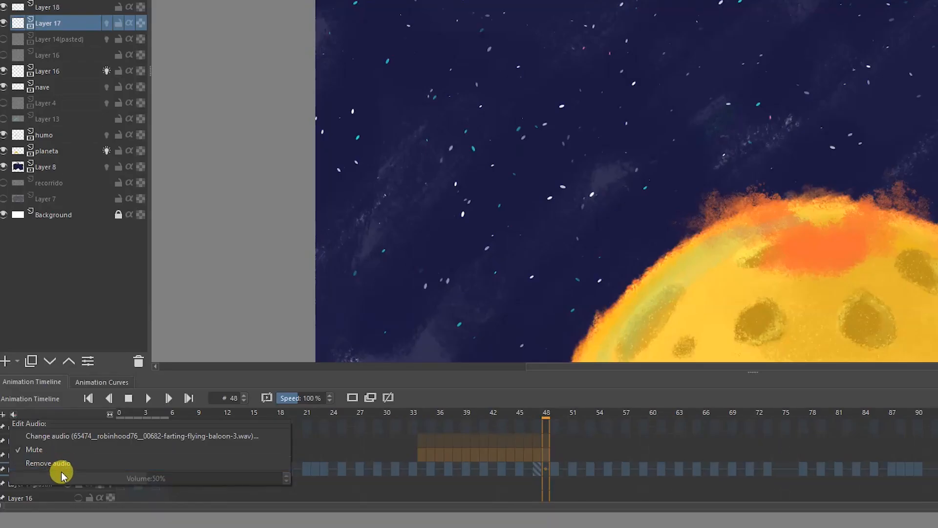
{"action": "left_click", "coordinate": [98, 438]}
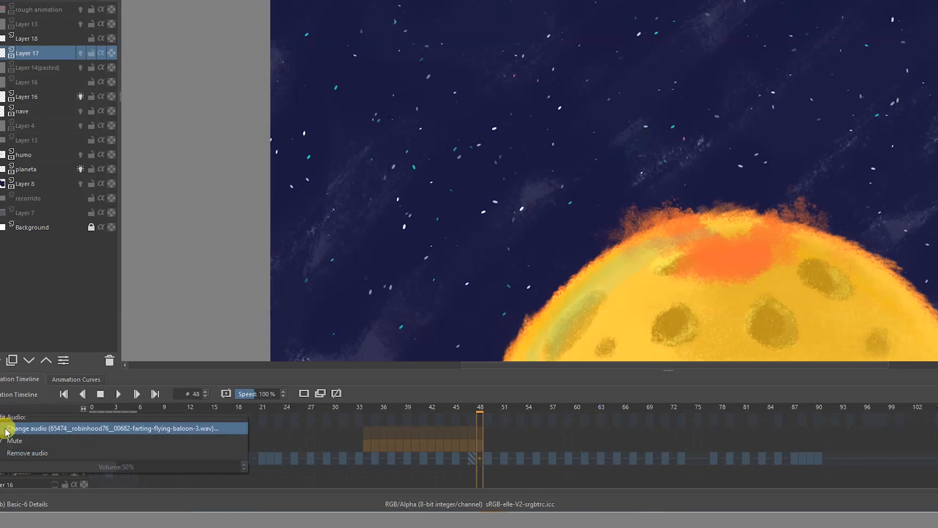
{"action": "left_click", "coordinate": [1, 410]}
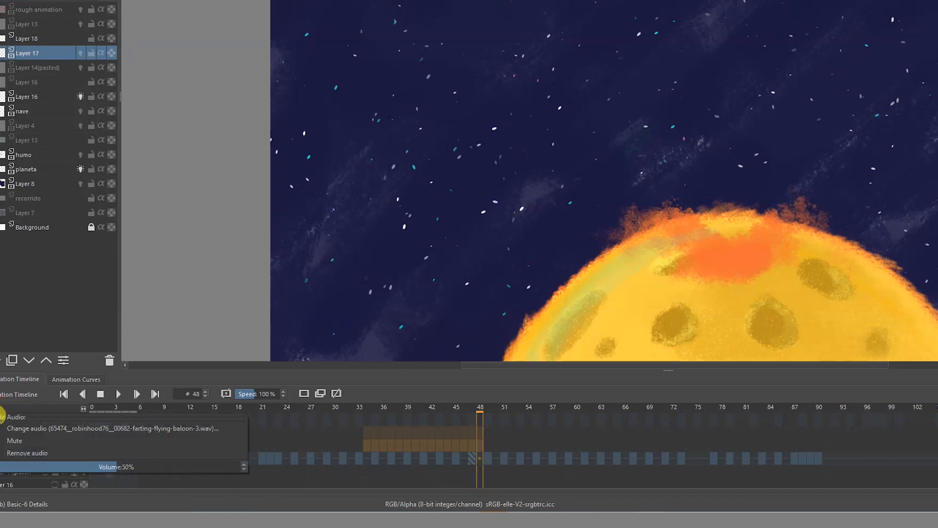
{"action": "left_click_drag", "start_coordinate": [121, 466], "coordinate": [206, 468]}
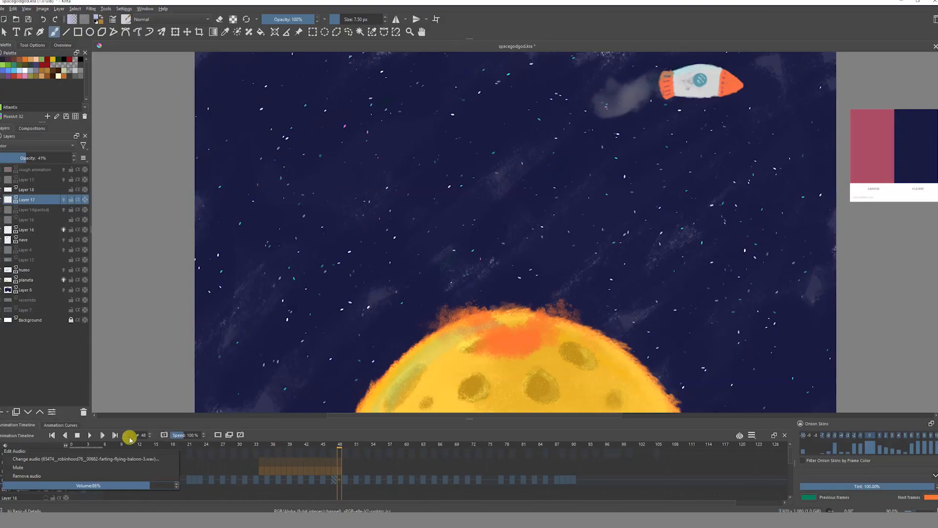
{"action": "left_click", "coordinate": [91, 436]}
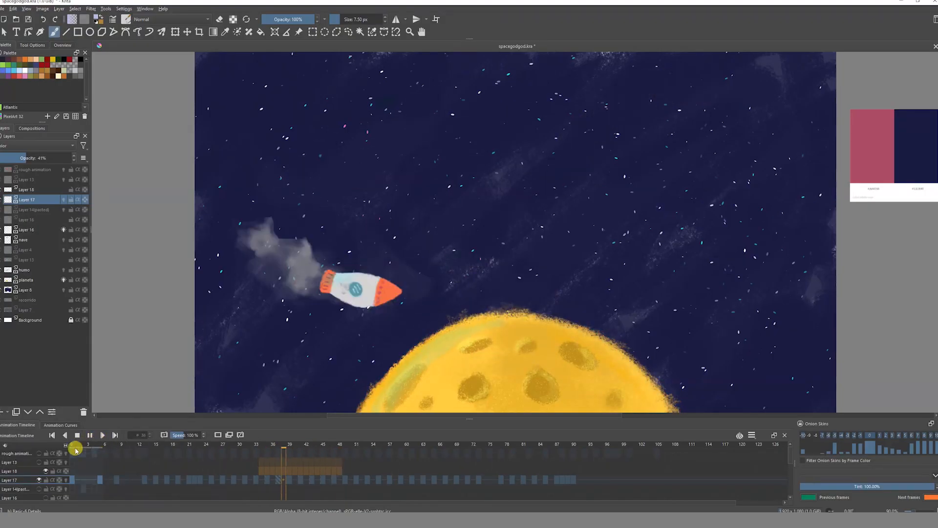
{"action": "left_click", "coordinate": [89, 435]}
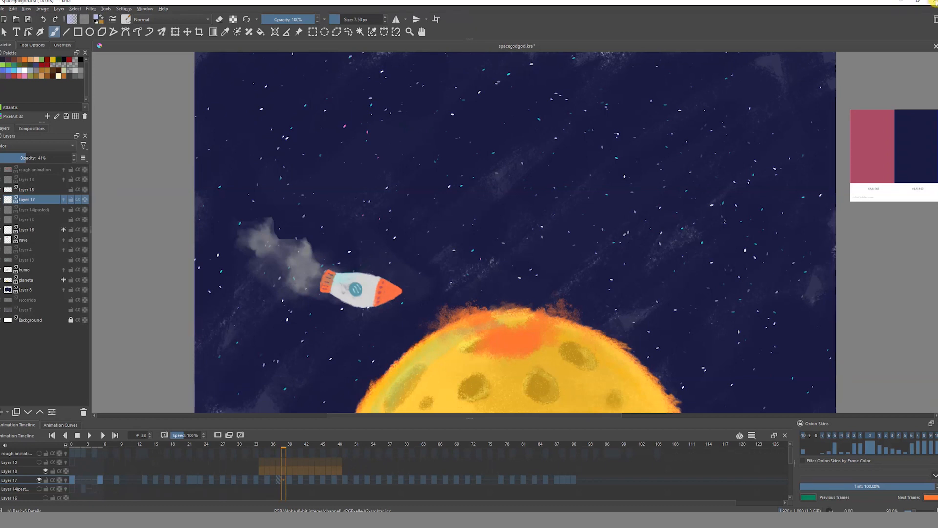
Step: Switch to Adobe Premiere Pro and play the rendered rocket video from the start of the sequence
{"action": "left_click", "coordinate": [932, 2]}
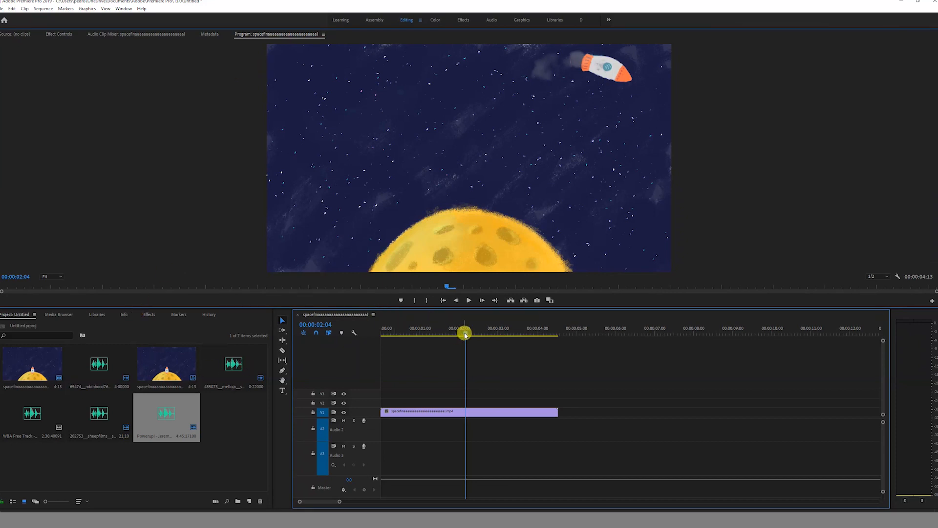
{"action": "left_click_drag", "start_coordinate": [463, 332], "coordinate": [368, 337]}
{"action": "left_click", "coordinate": [469, 300]}
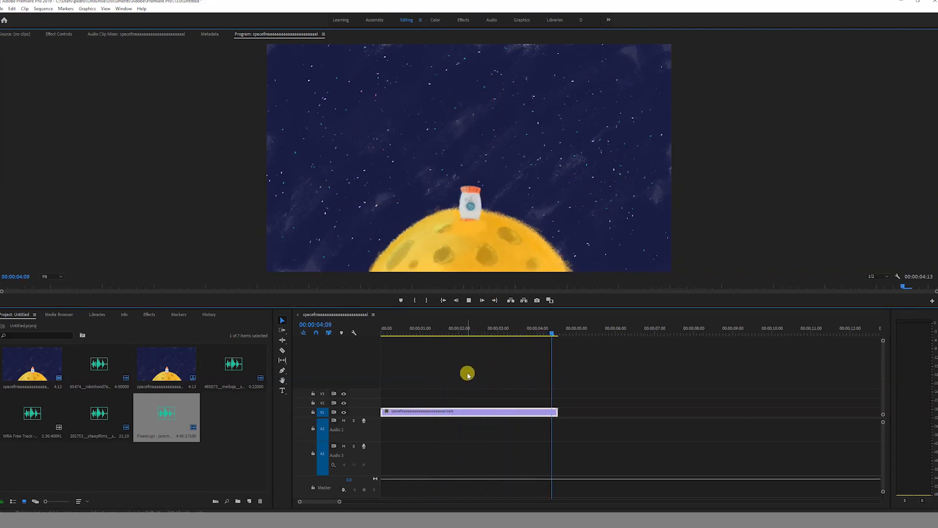
{"action": "left_click_drag", "start_coordinate": [426, 330], "coordinate": [414, 333]}
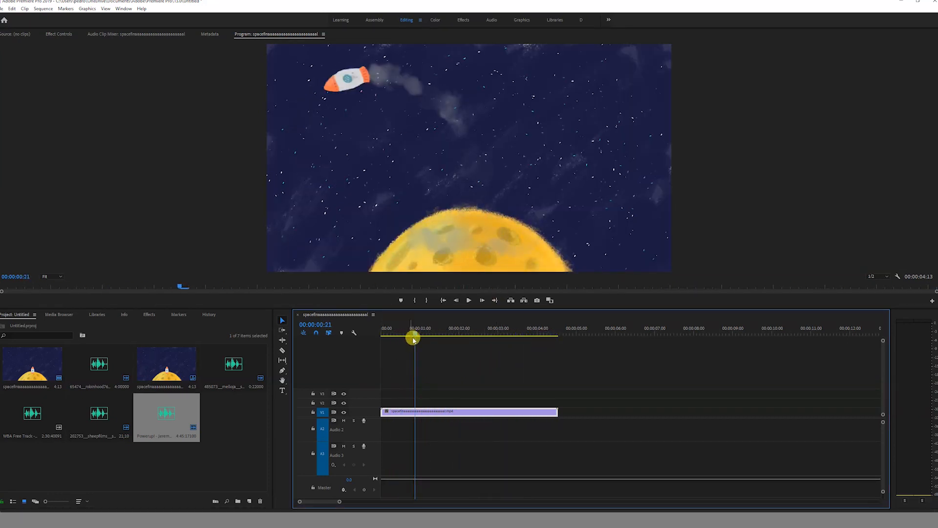
Step: Place the robinhood76 sound on Audio 2 near the start and the short melloja sound on Audio 3 at about 3.5 seconds, previewing the result
{"action": "left_click", "coordinate": [232, 361]}
{"action": "left_click_drag", "start_coordinate": [96, 366], "coordinate": [393, 429]}
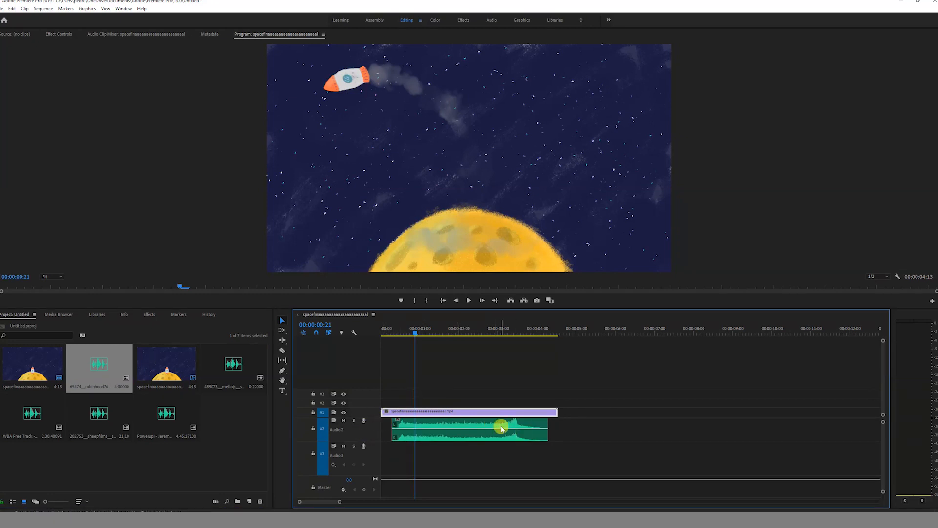
{"action": "left_click_drag", "start_coordinate": [227, 369], "coordinate": [520, 455]}
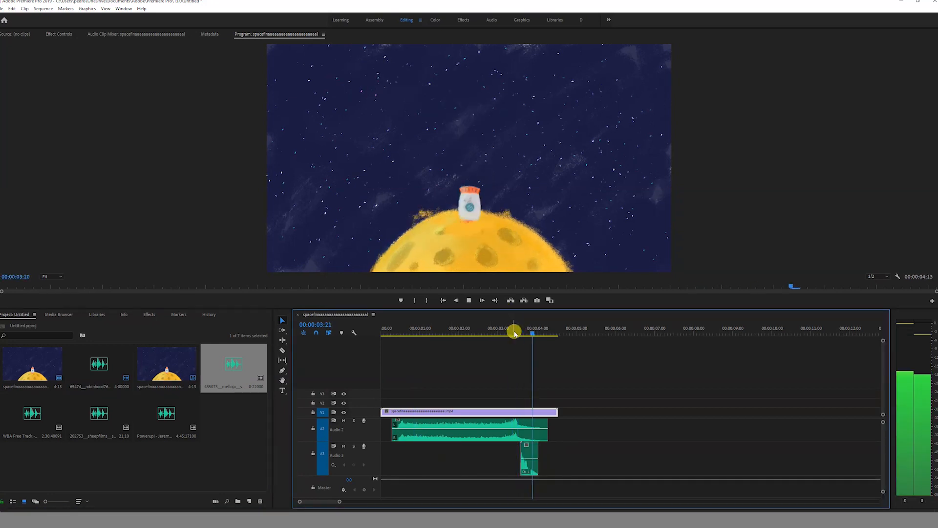
{"action": "left_click_drag", "start_coordinate": [507, 332], "coordinate": [405, 336]}
{"action": "key", "text": "space"}
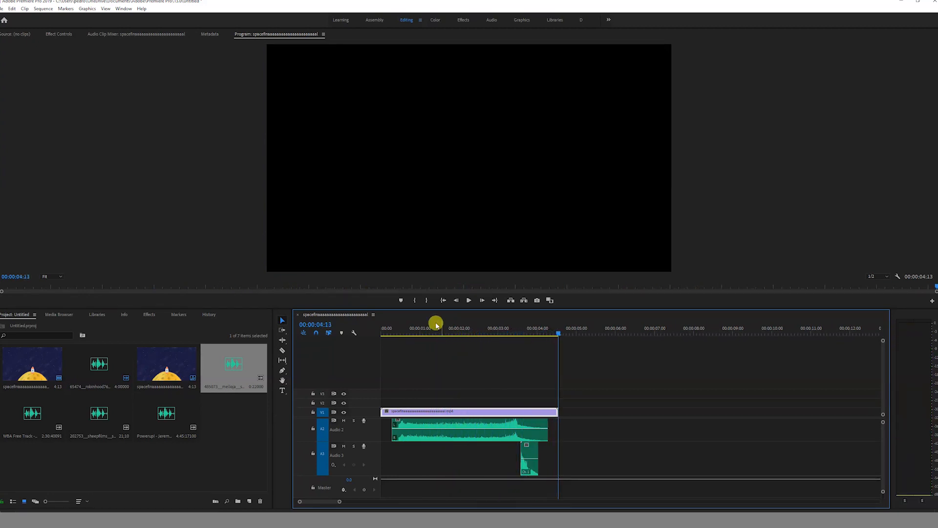
{"action": "key", "text": "space"}
{"action": "key", "text": "space"}
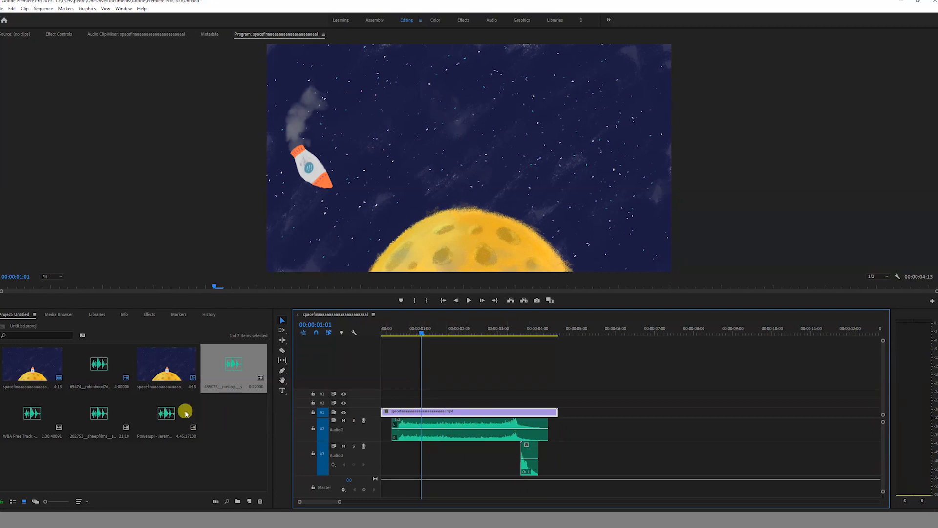
Step: Add the Powerup! music from the sequence start on a new audio track below the others and enlarge that track's height
{"action": "left_click", "coordinate": [167, 415]}
{"action": "left_click_drag", "start_coordinate": [209, 436], "coordinate": [388, 457]}
{"action": "key", "text": "space"}
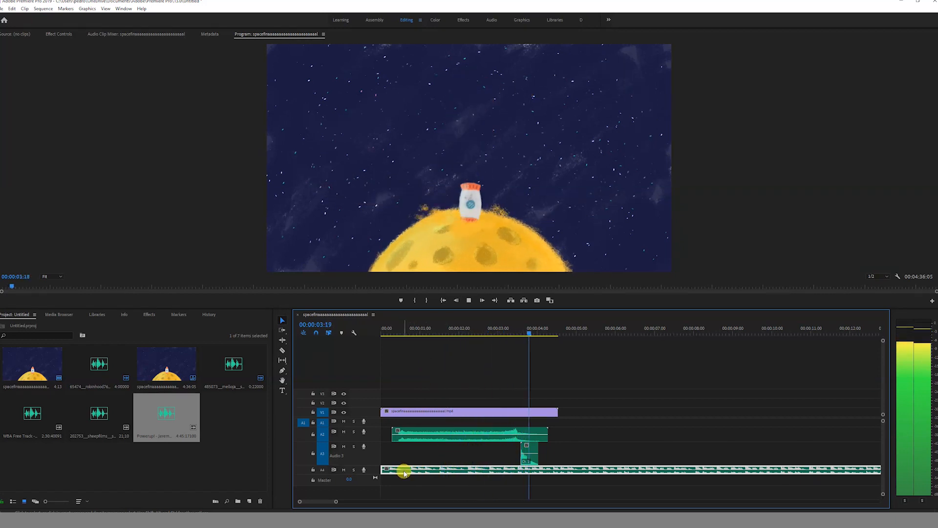
{"action": "key", "text": "space"}
{"action": "left_click_drag", "start_coordinate": [373, 474], "coordinate": [403, 494]}
Step: Play the sequence from the beginning with the music and both sound effects
{"action": "left_click_drag", "start_coordinate": [551, 334], "coordinate": [340, 379]}
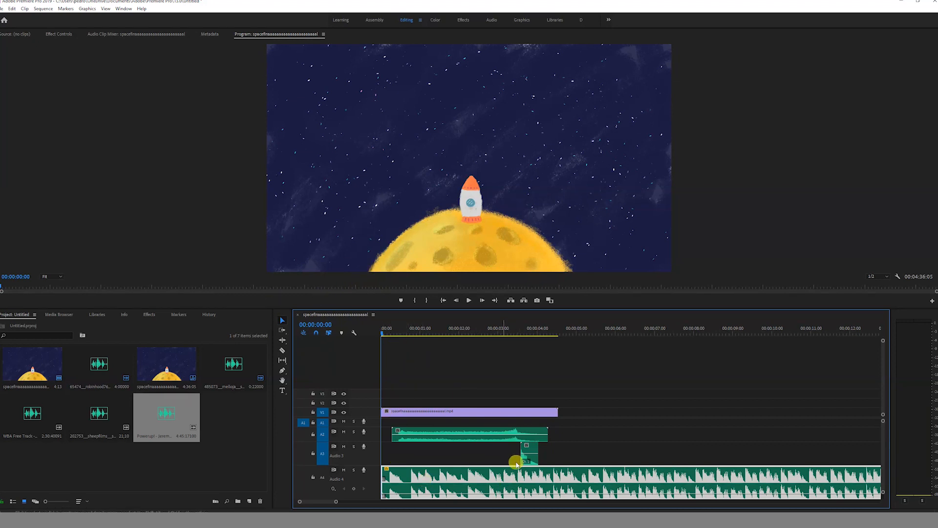
{"action": "left_click_drag", "start_coordinate": [383, 334], "coordinate": [541, 335]}
{"action": "key", "text": "Home"}
{"action": "key", "text": "space"}
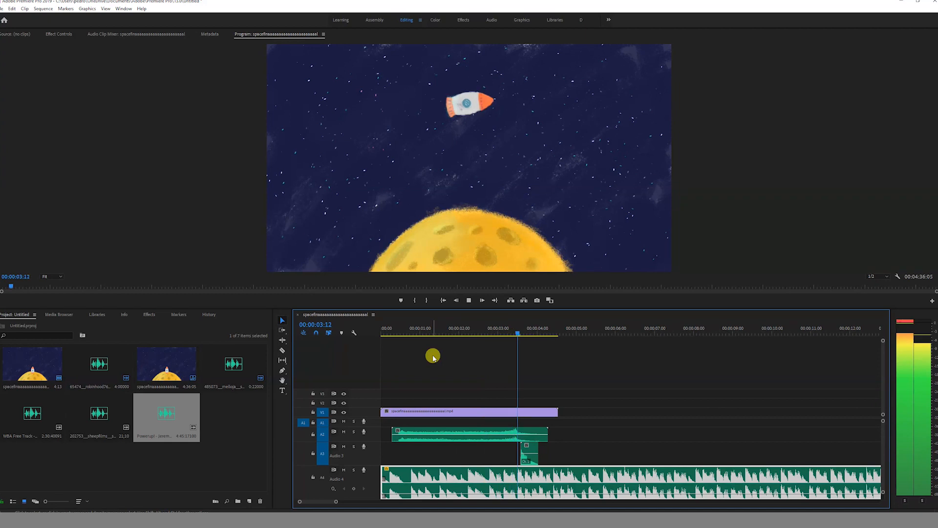
{"action": "key", "text": "space"}
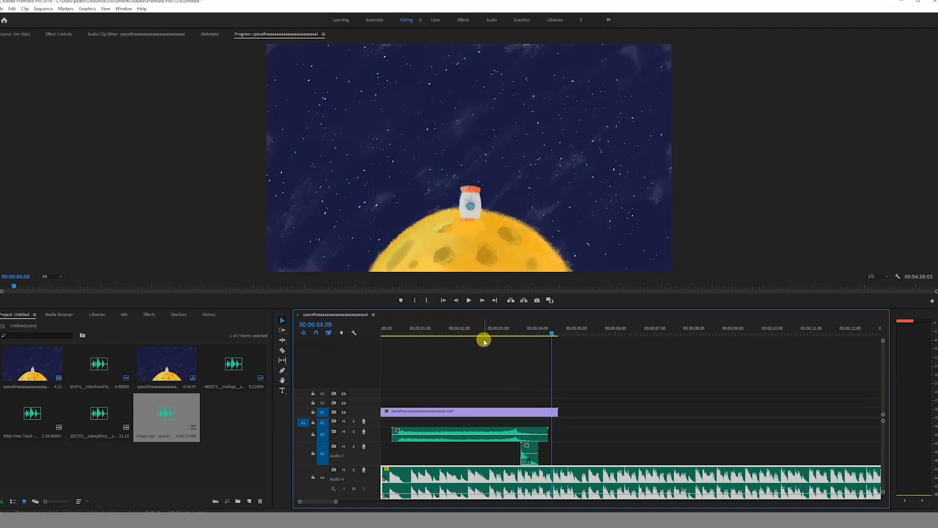
Step: Cut the Powerup! music at the end of the video clip and delete the excess beyond it
{"action": "key", "text": "c"}
{"action": "left_click", "coordinate": [559, 474]}
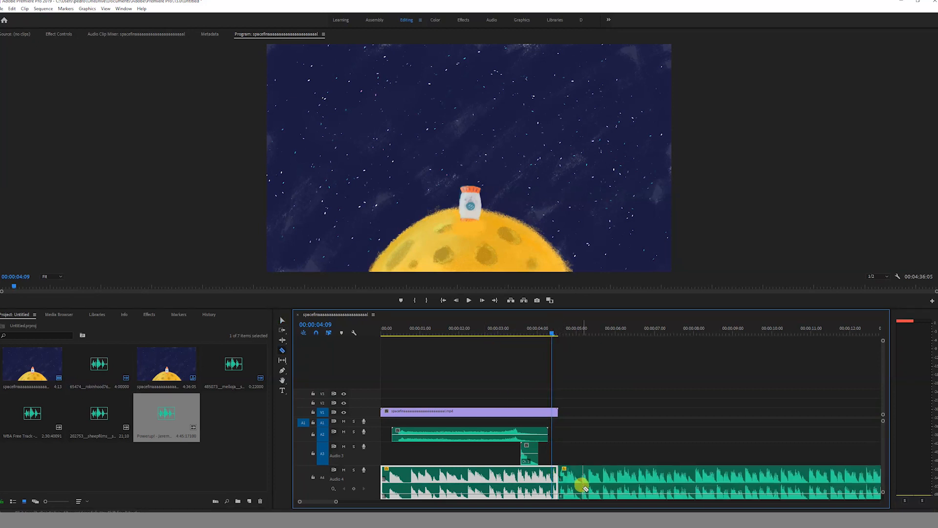
{"action": "key", "text": "Delete"}
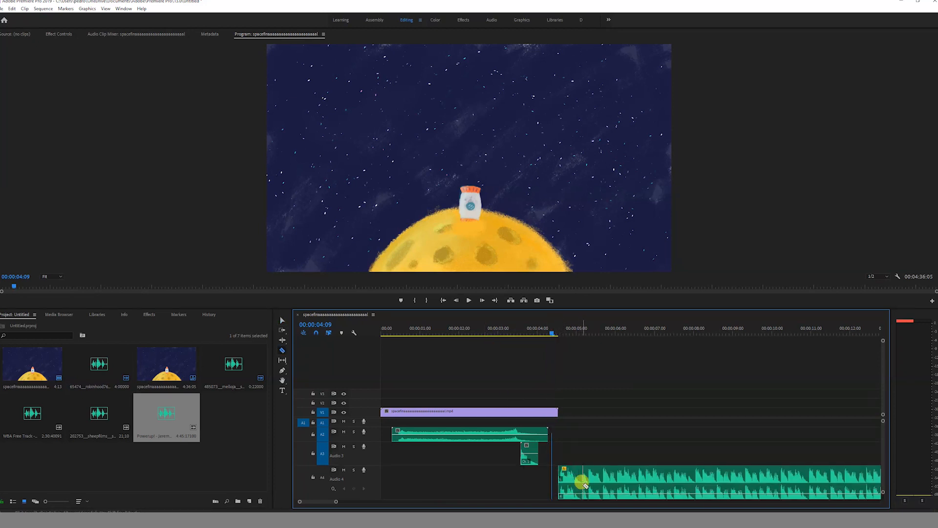
{"action": "key", "text": "ctrl+z"}
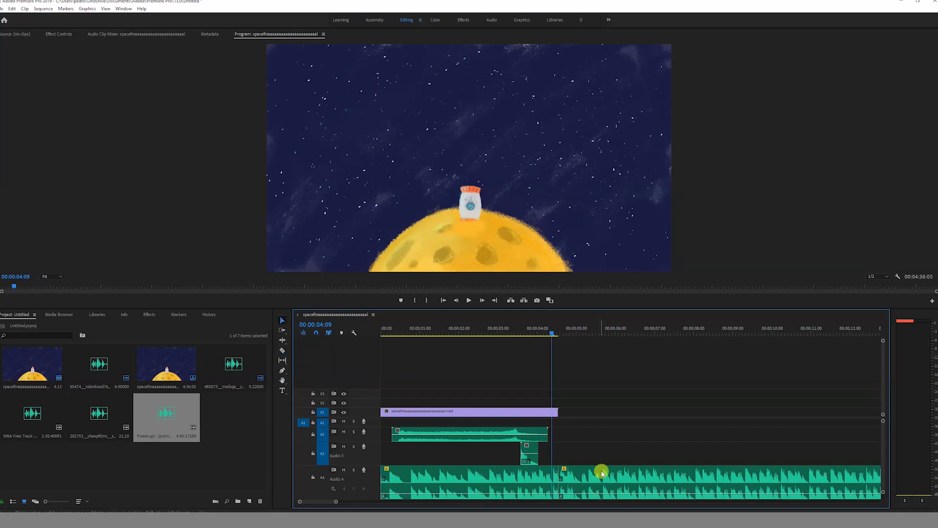
{"action": "left_click", "coordinate": [601, 473]}
{"action": "key", "text": "Delete"}
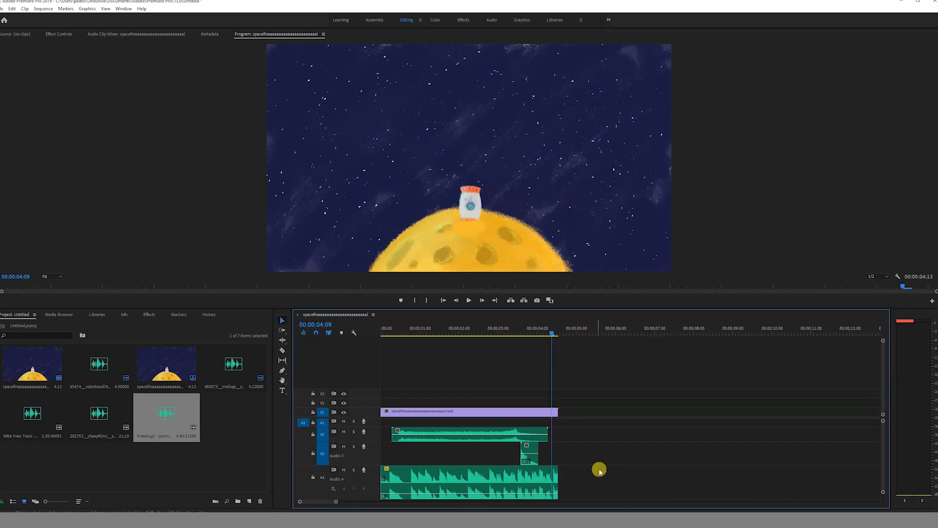